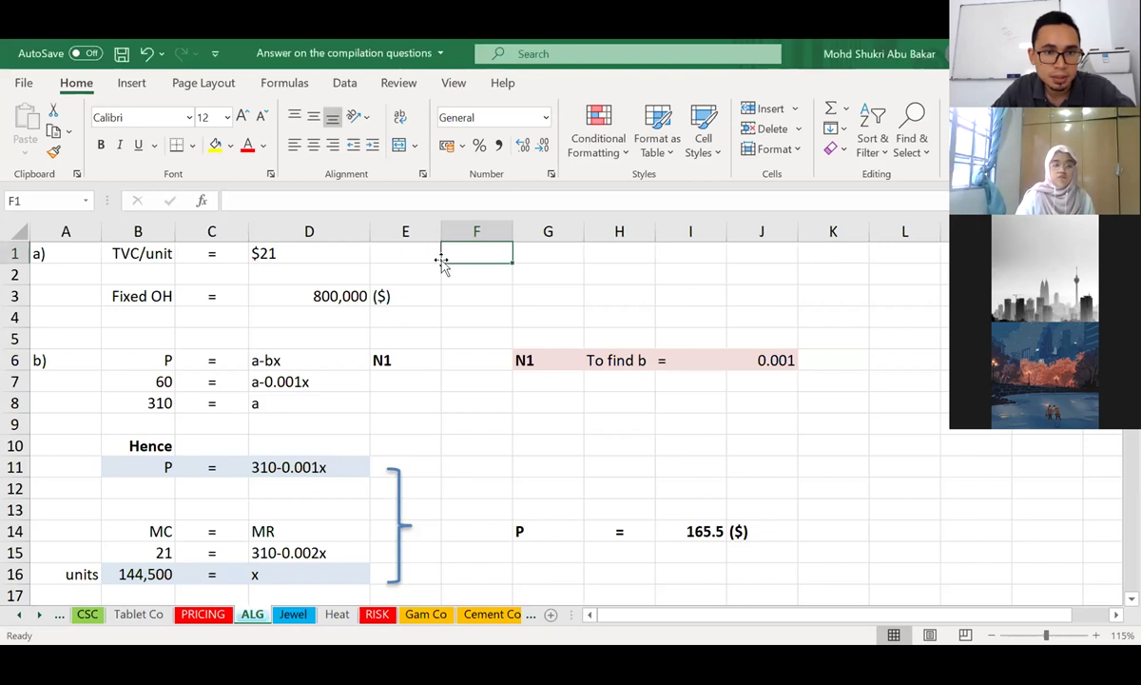
Review the part a) rows for variable cost per unit and fixed overhead in the ALG sheet
left_click(165, 253)
left_click_drag(165, 253, 352, 255)
left_click_drag(119, 295, 335, 295)
left_click(339, 296)
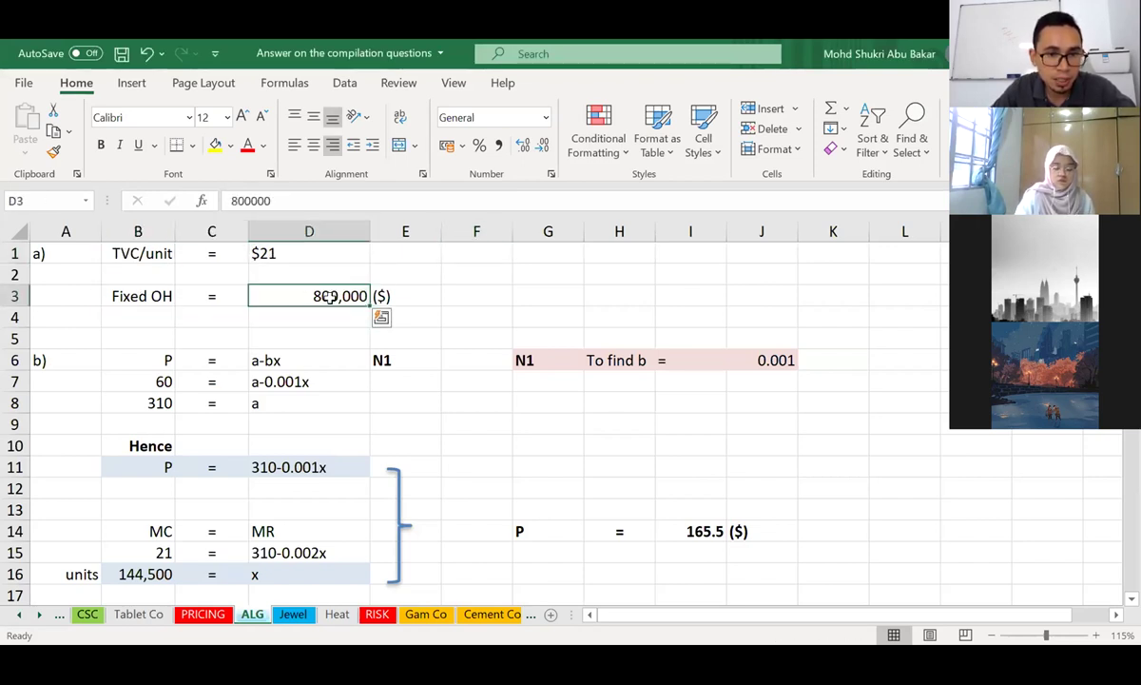
Review the part b) demand function working in rows 6 to 8, from P = a-bx to the value of a
left_click(331, 358)
left_click(119, 359)
left_click(301, 360)
left_click(165, 382)
left_click(309, 382)
left_click_drag(110, 403, 314, 407)
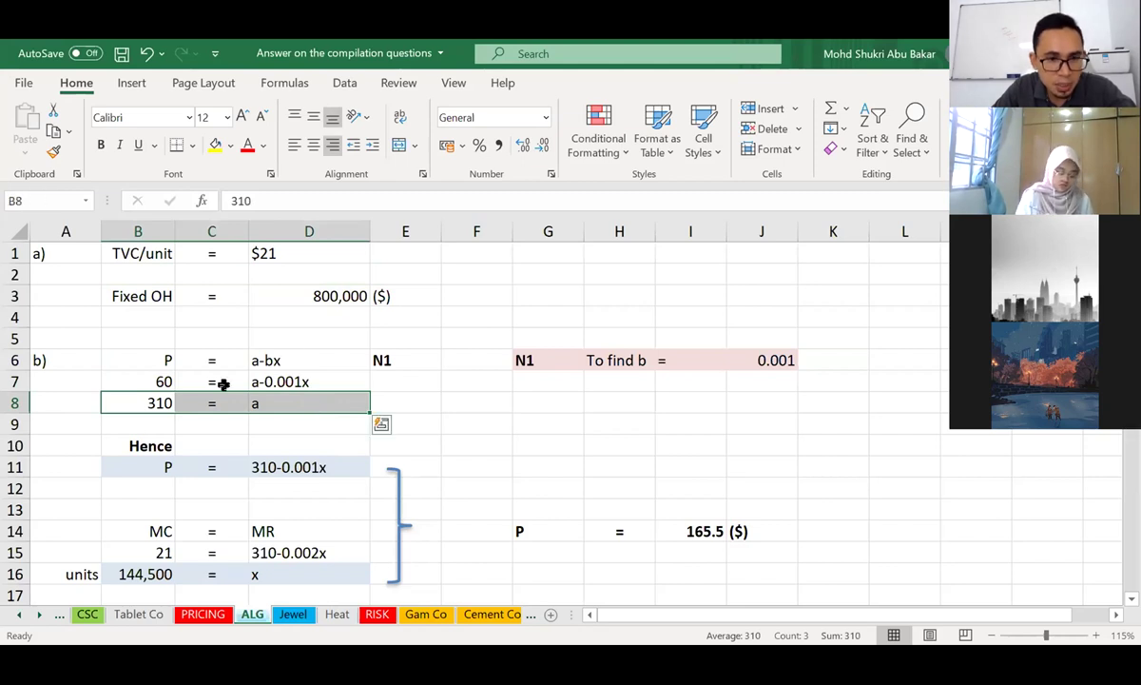
left_click(265, 360)
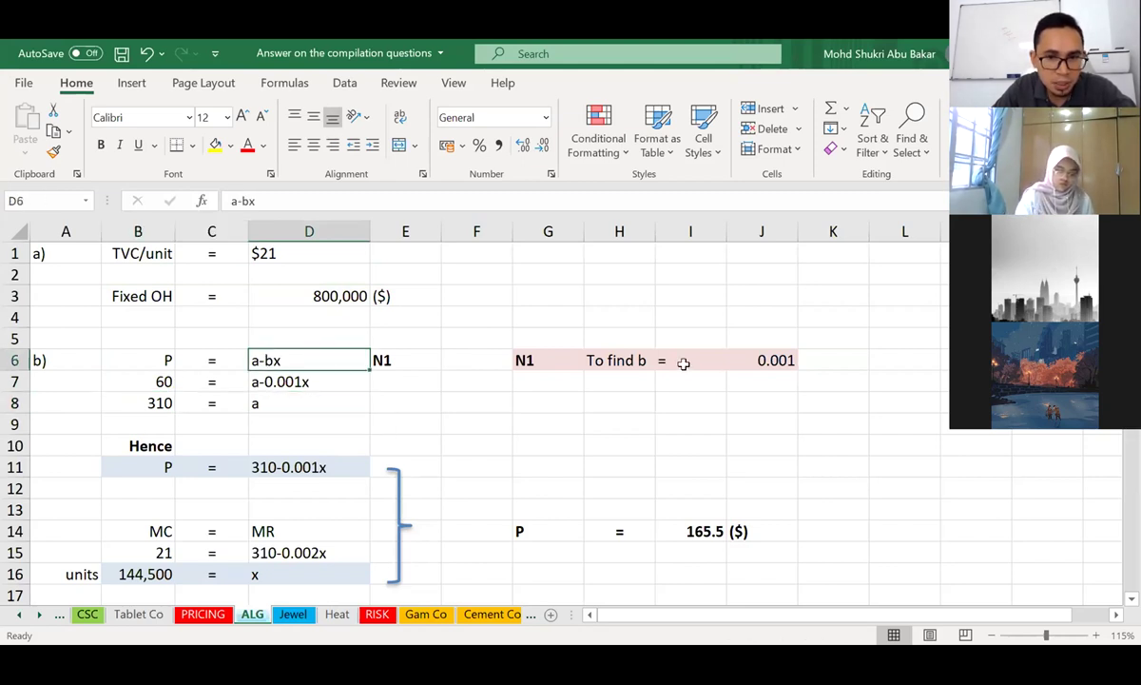
Inspect the formula behind the b value in cell J6 without changing it
left_click(750, 362)
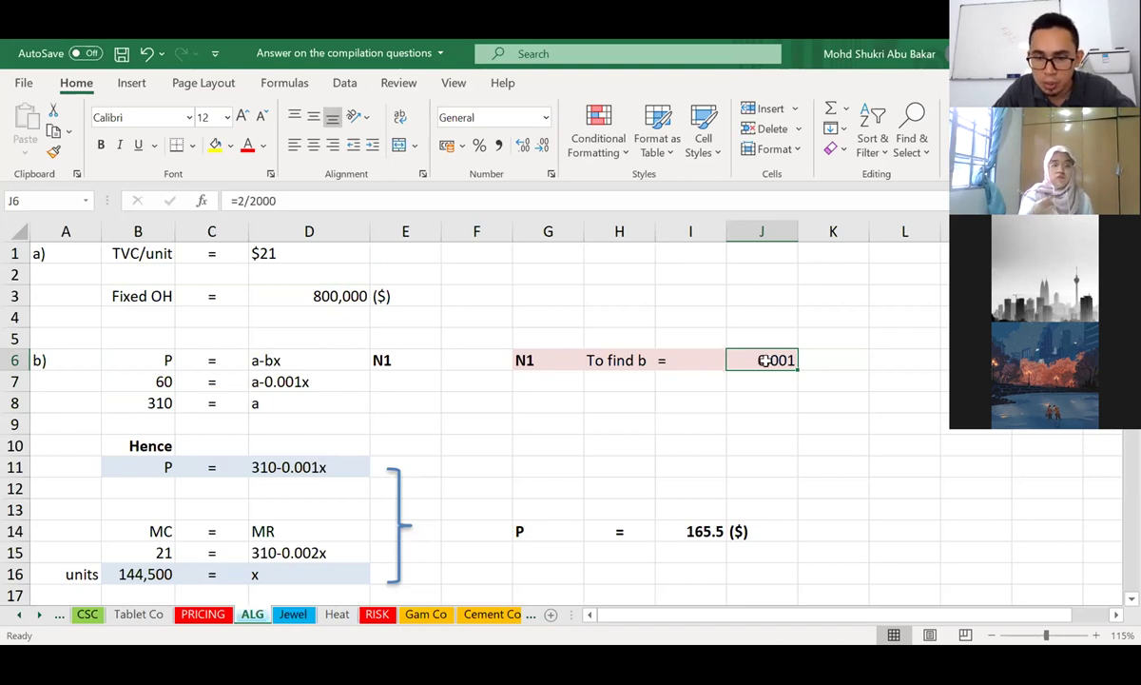
double_click(766, 361)
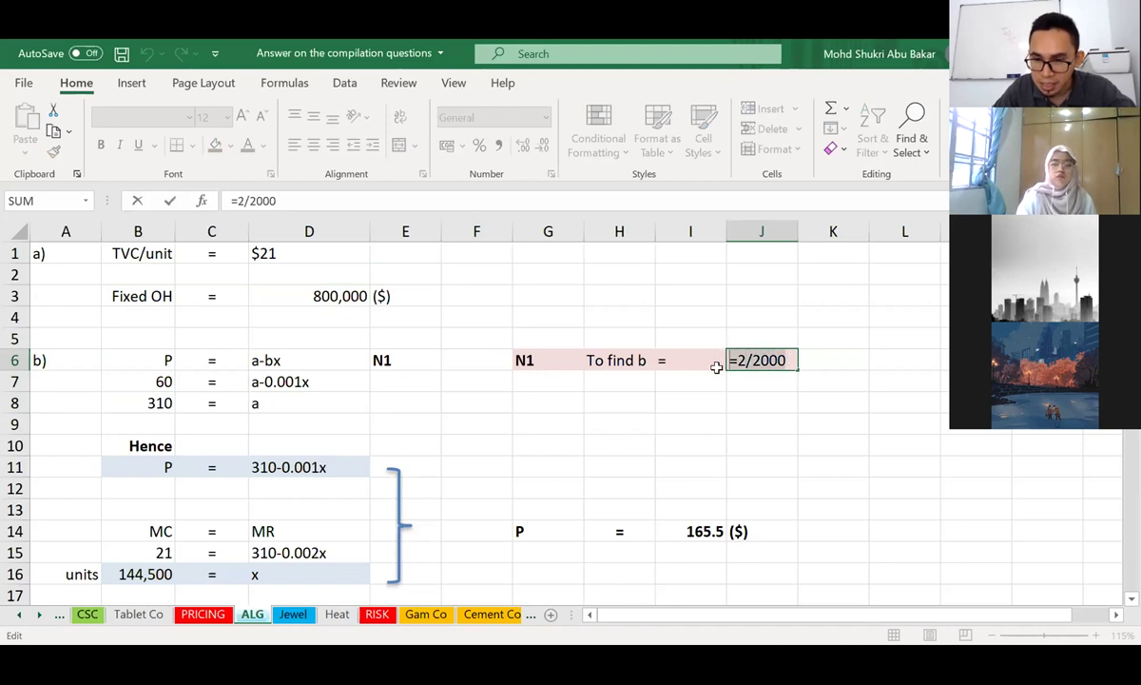
key("Return")
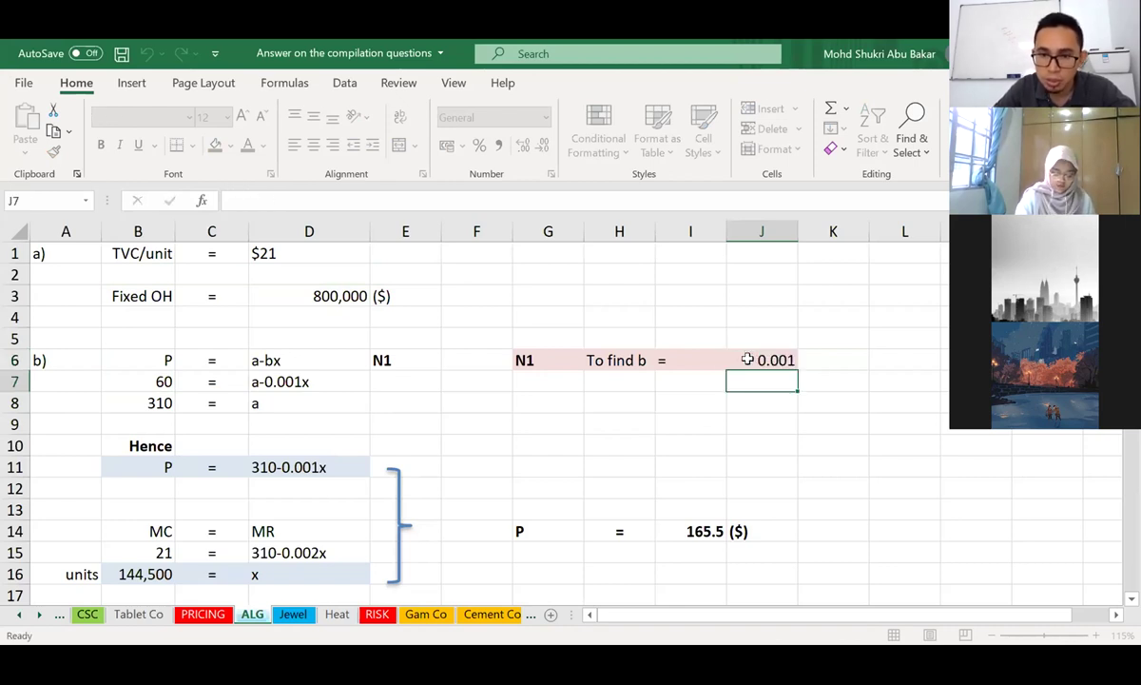
left_click(833, 357)
left_click(776, 359)
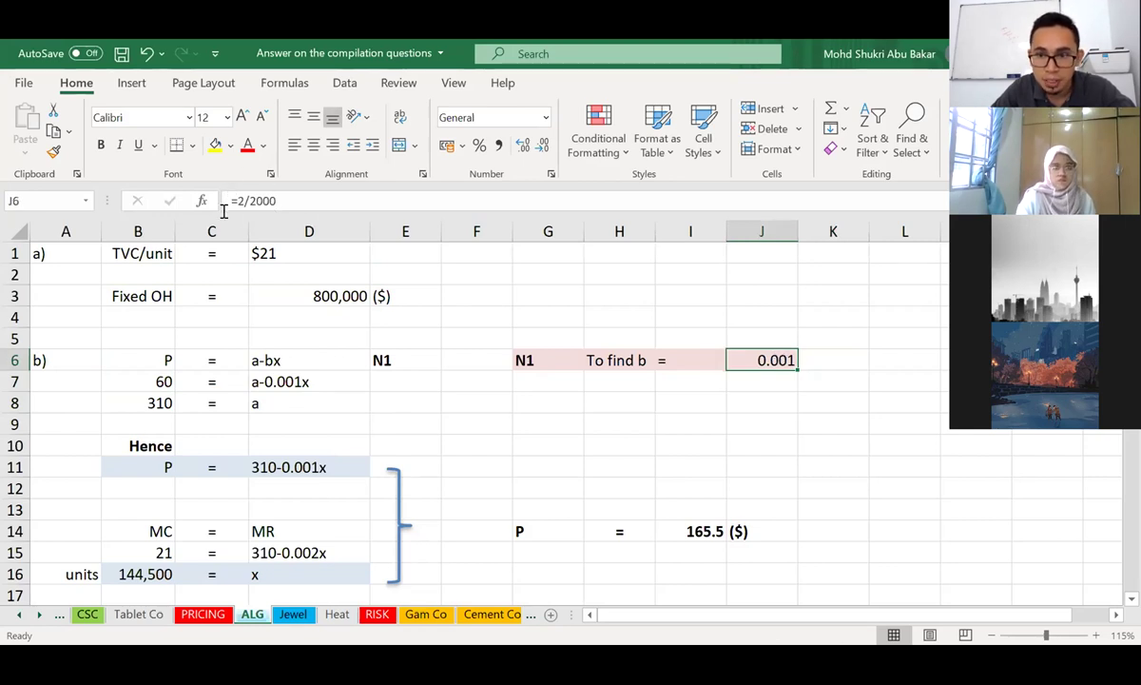
double_click(758, 358)
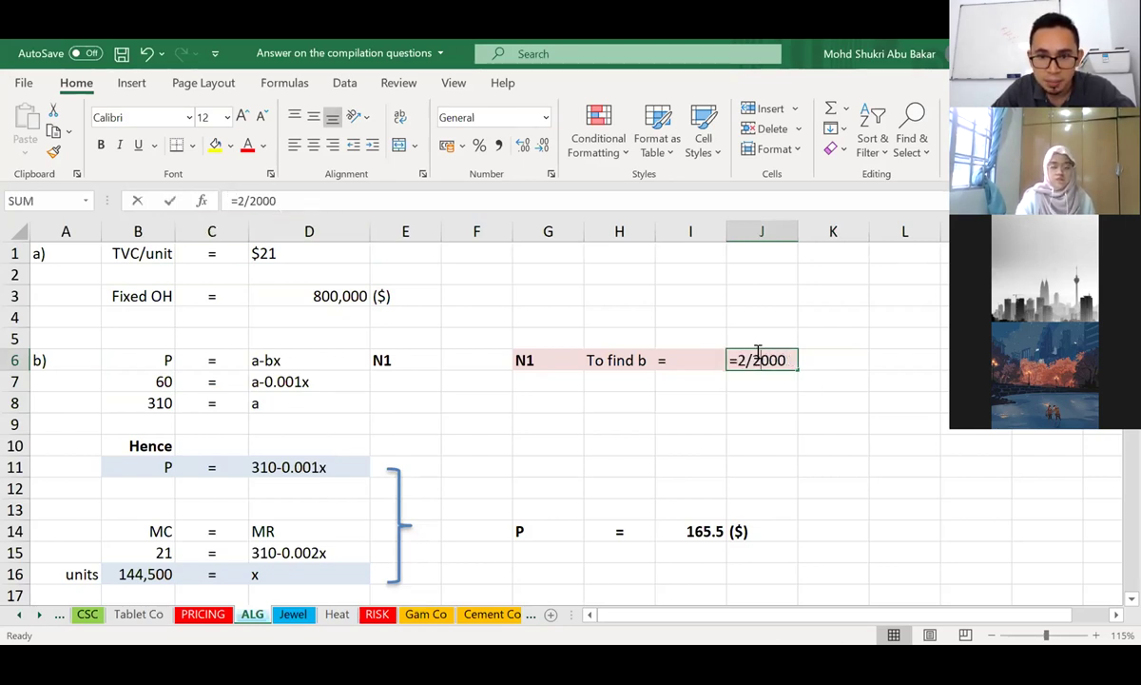
key("Return")
Examine the MC = MR working and the formula for the optimum price in cell I14
scroll(830, 390, "down", 2)
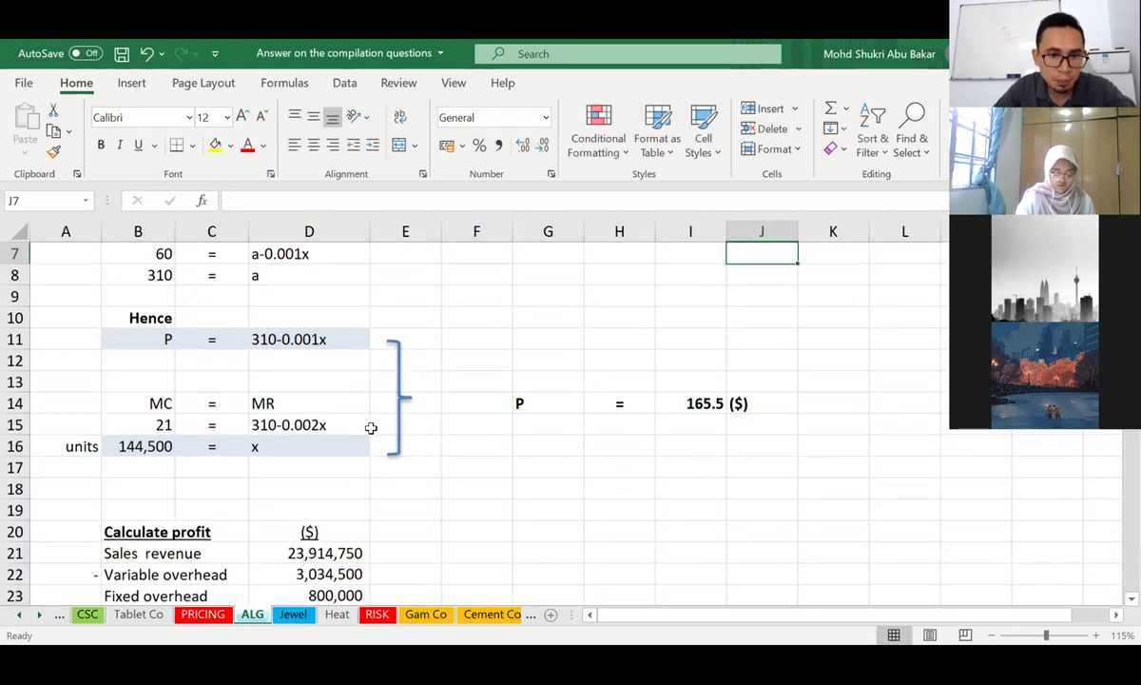
scroll(250, 436, "up", 1)
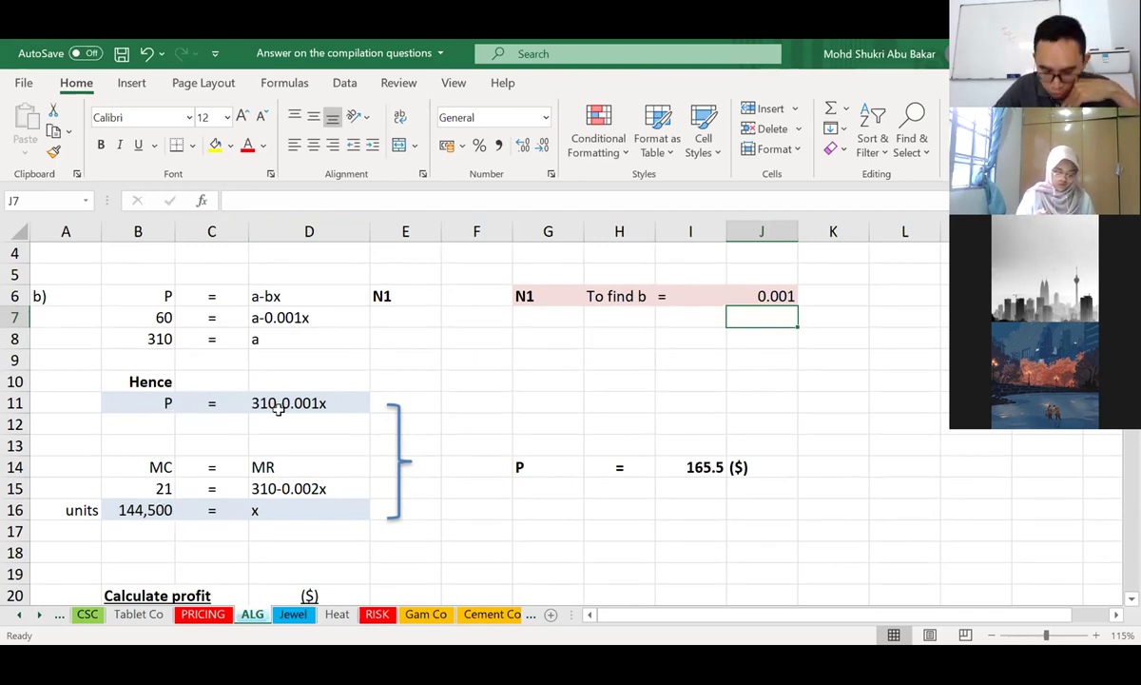
left_click(704, 471)
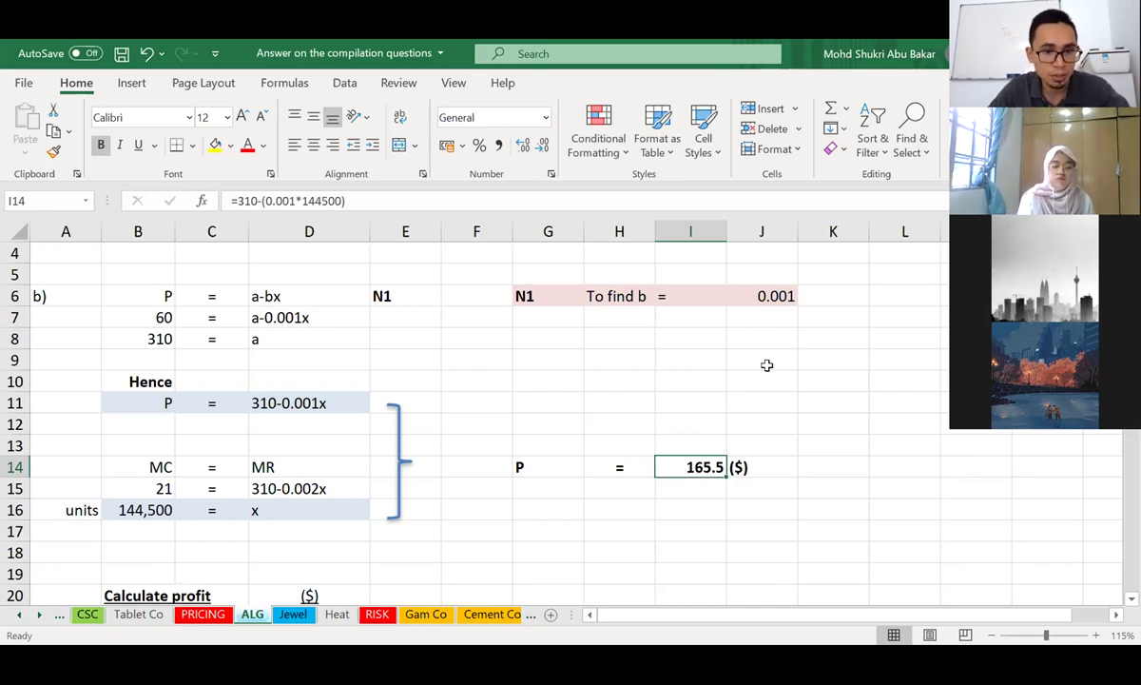
scroll(728, 436, "down", 1)
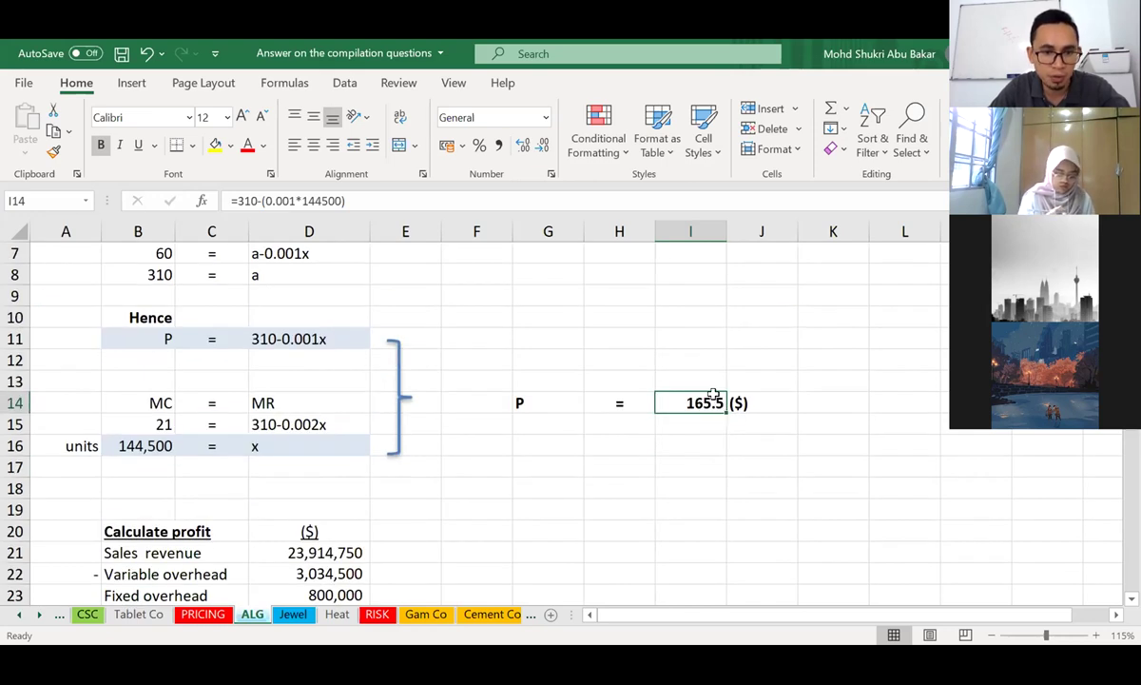
scroll(713, 392, "down", 2)
scroll(346, 438, "up", 1)
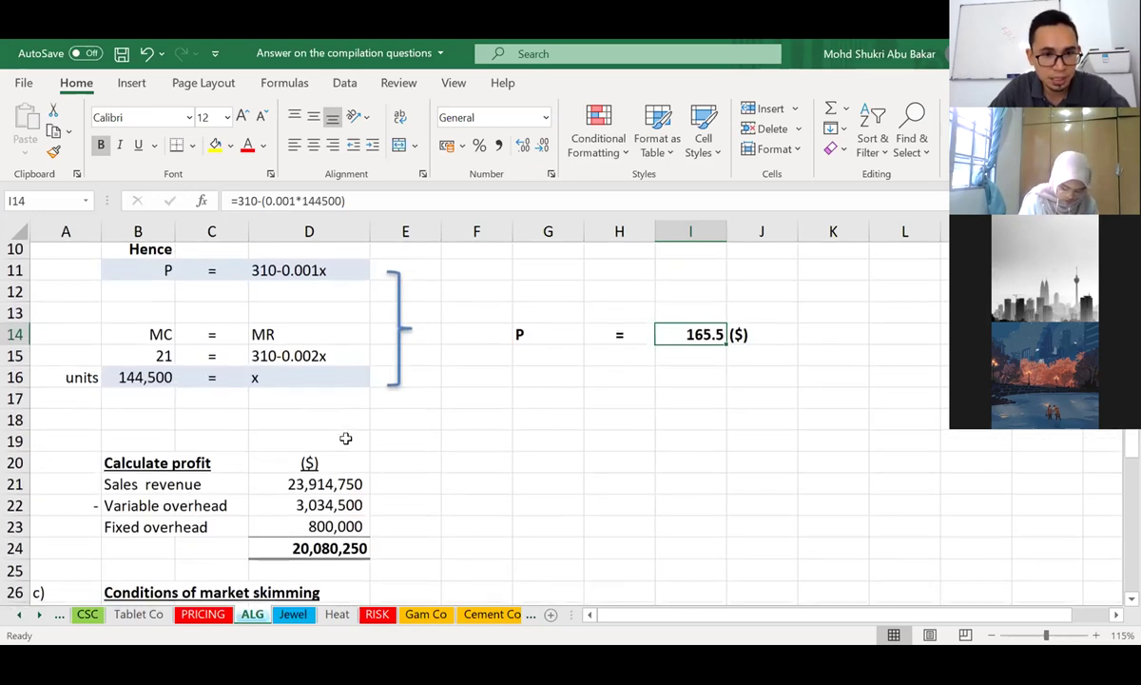
Inspect the sales revenue formula in cell D21 and the units and price cells it refers to
left_click(350, 487)
left_click(661, 336)
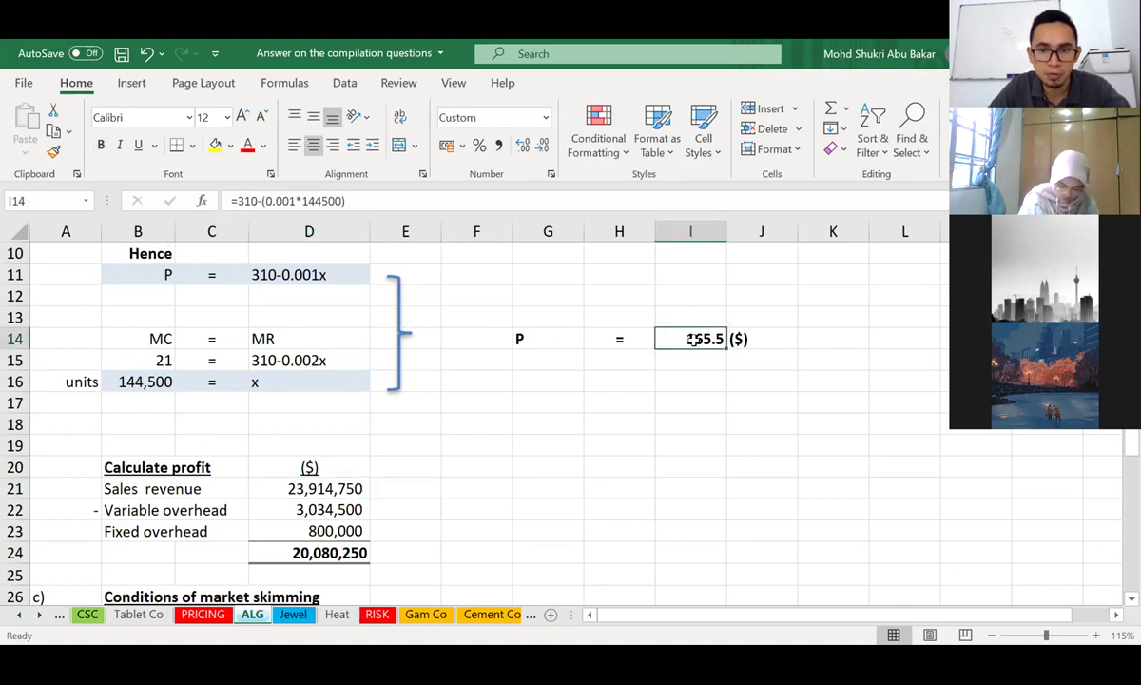
scroll(771, 400, "up", 1)
scroll(772, 400, "up", 1)
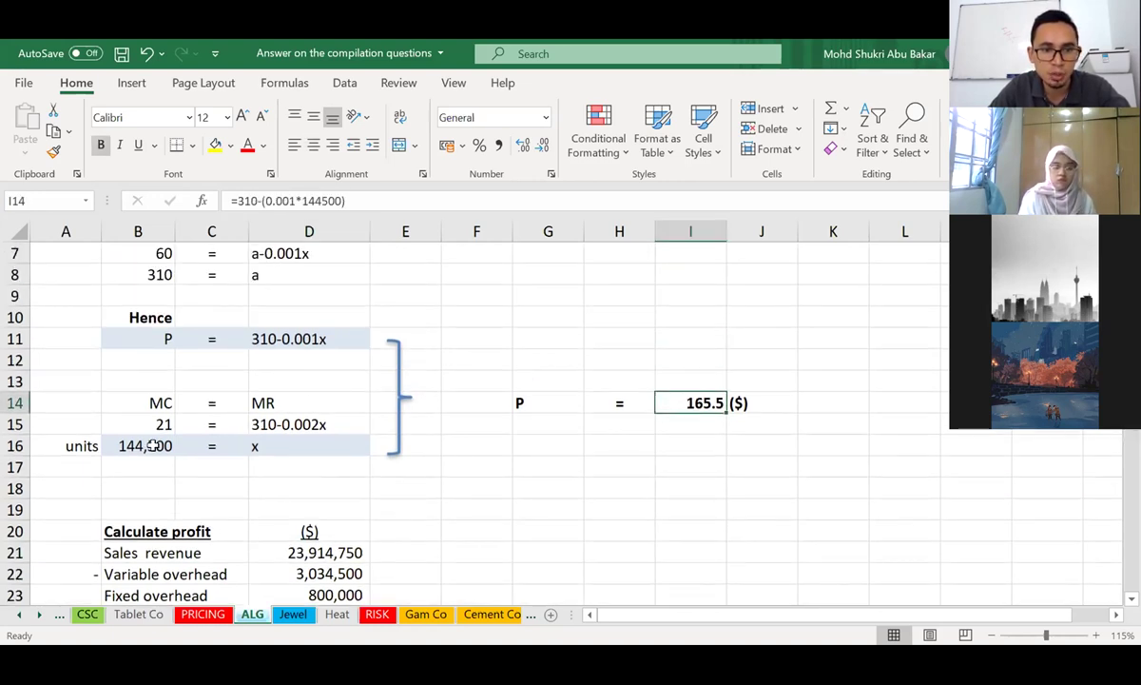
scroll(230, 468, "down", 1)
left_click(328, 488)
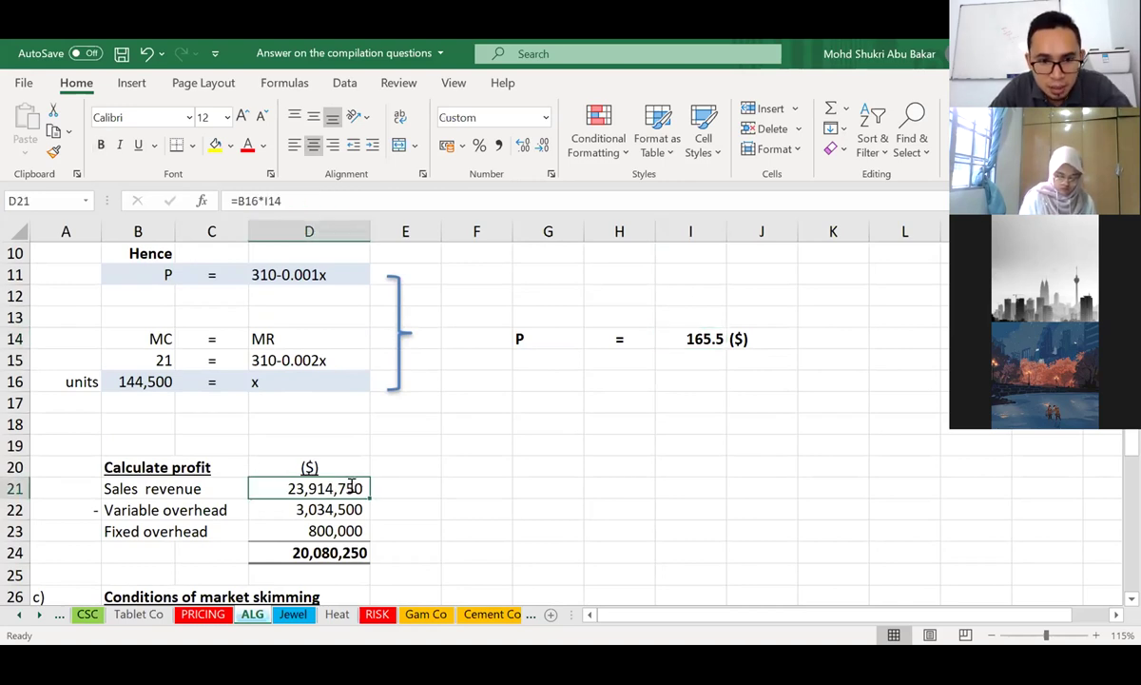
double_click(352, 488)
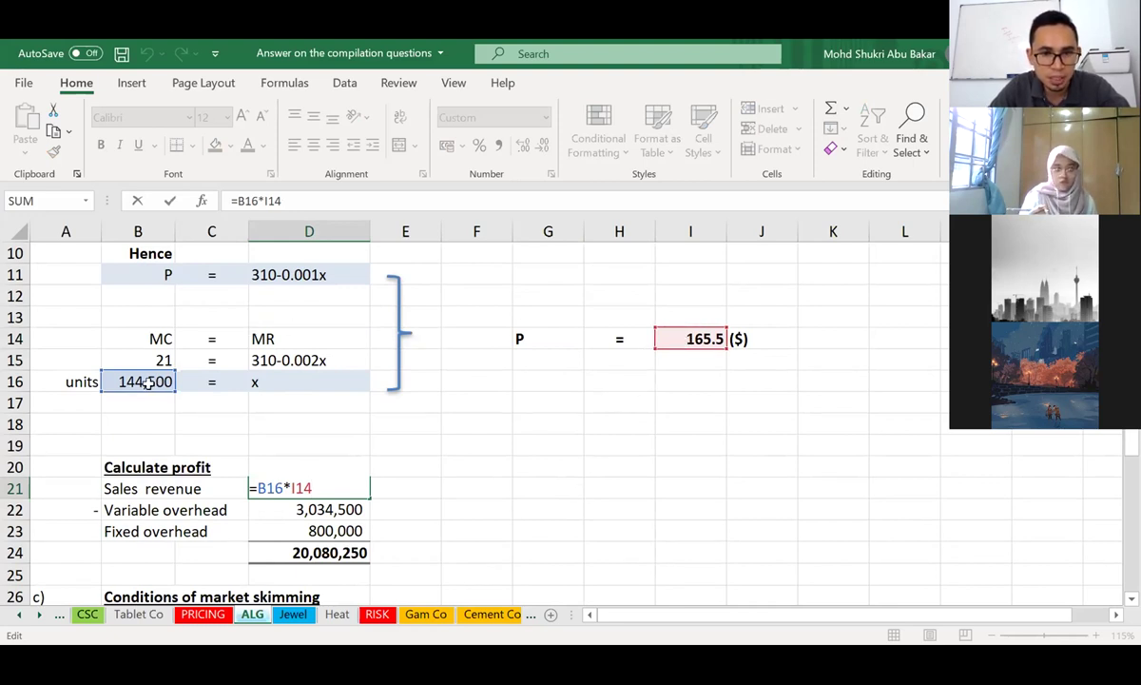
key("Return")
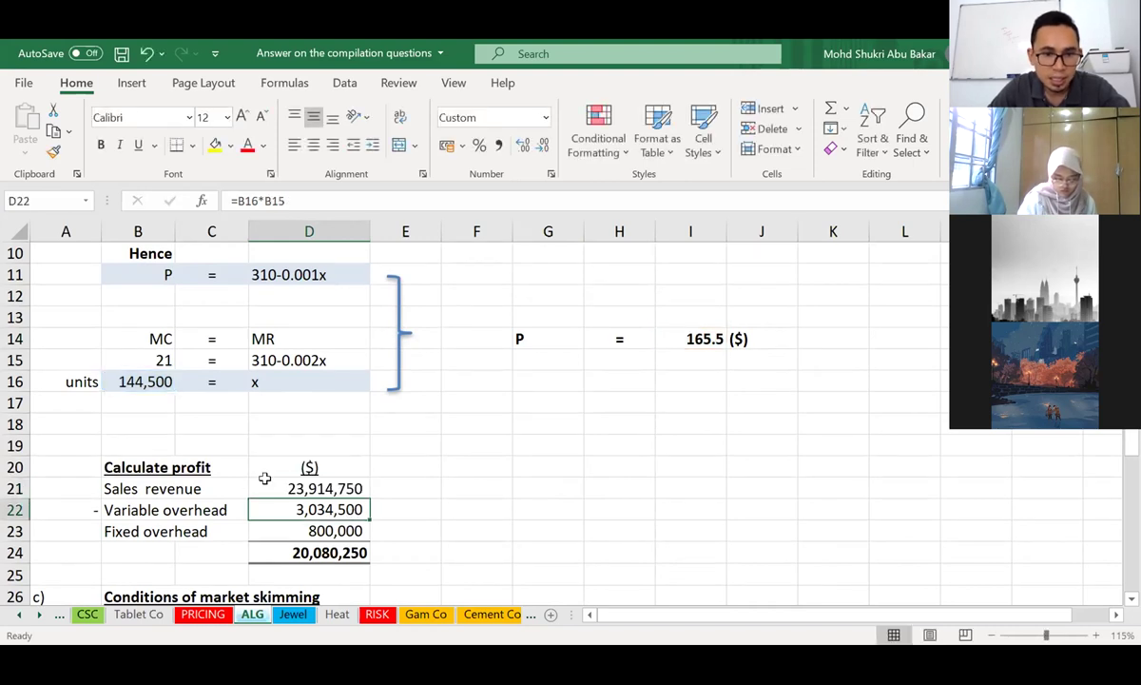
Try highlighting the units cell B16 and the price cell I14 in yellow, and undo the fill
left_click(145, 380)
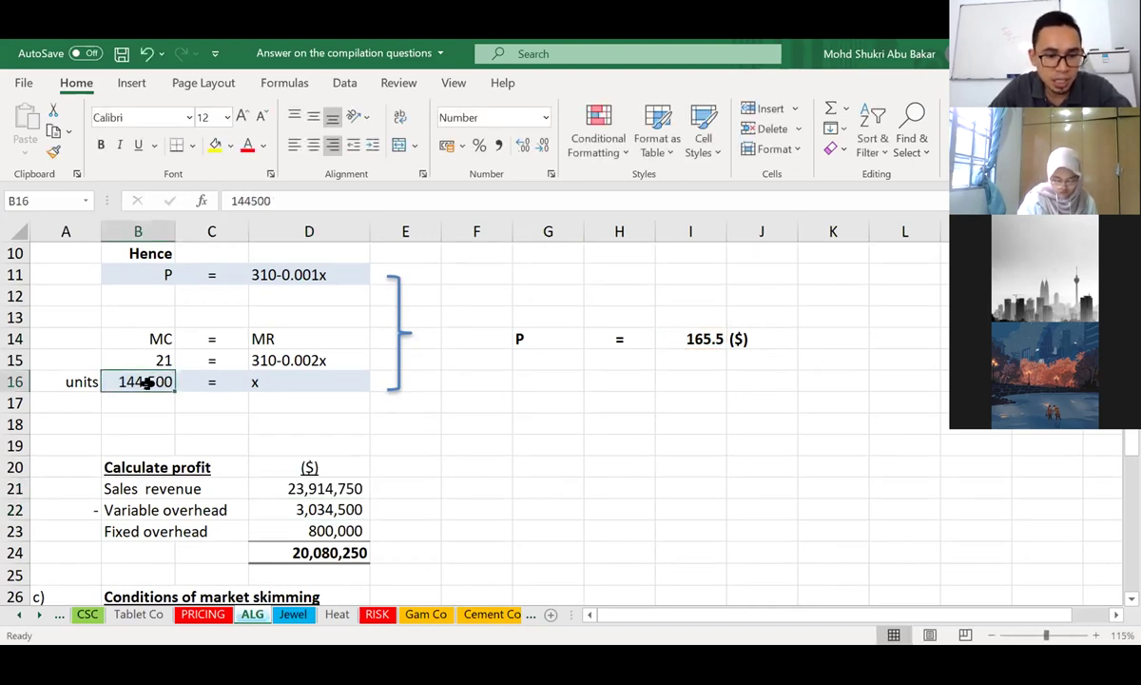
left_click(691, 342, "ctrl")
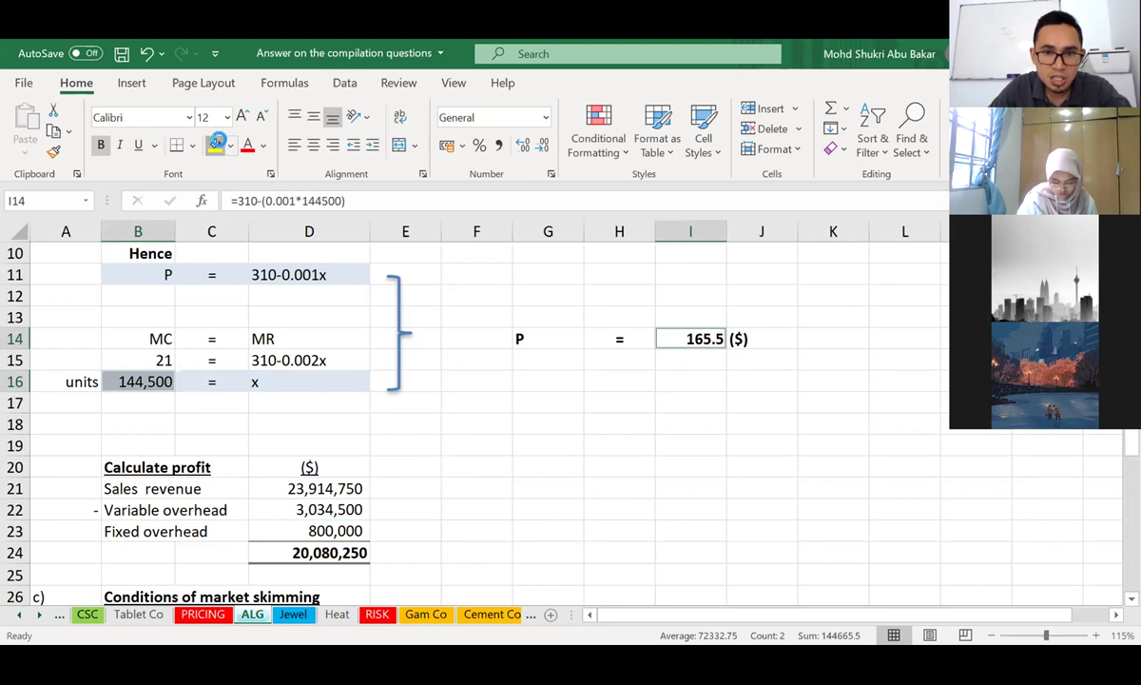
left_click(217, 143)
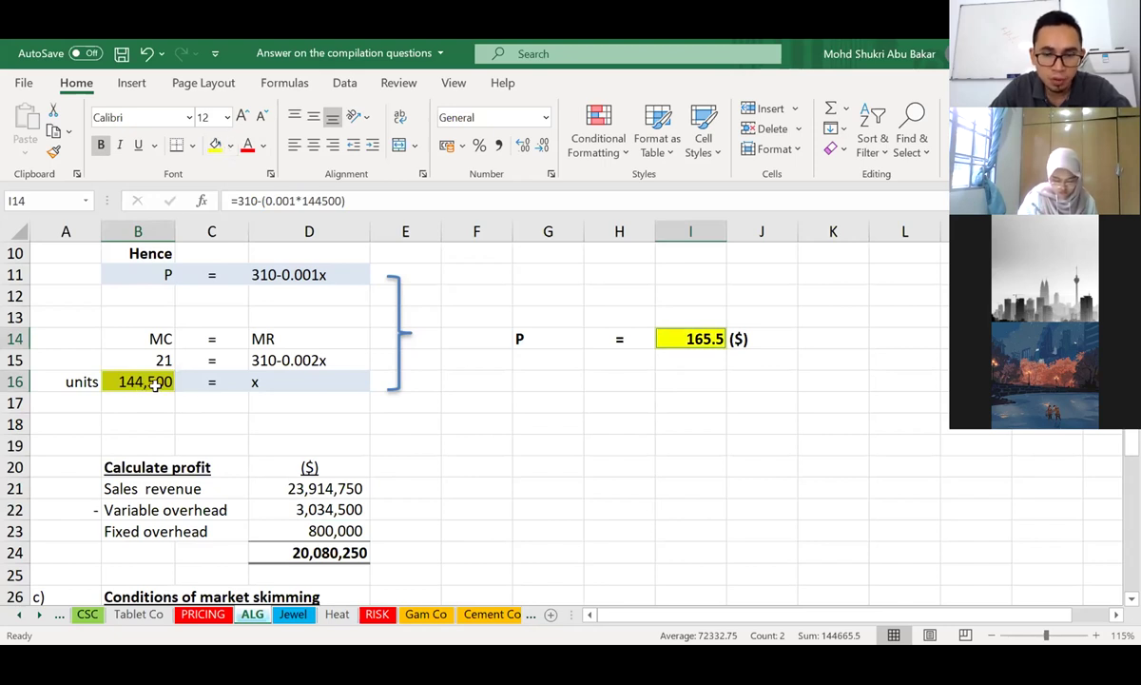
key("ctrl+z")
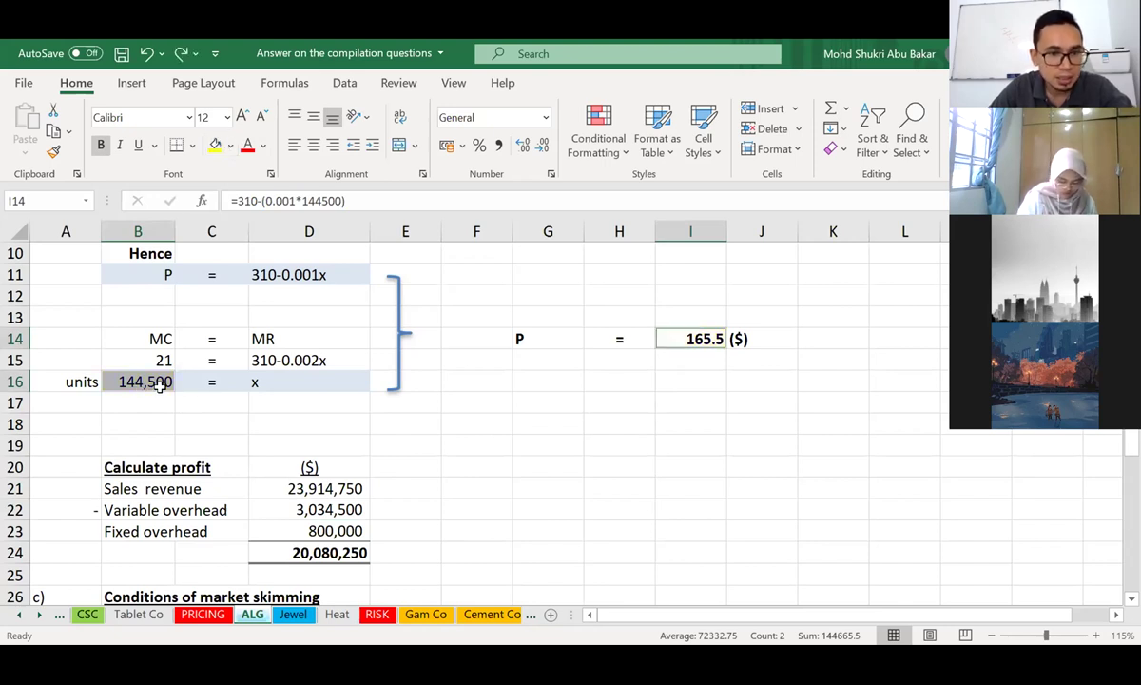
Check the sales revenue formula again and inspect the variable overhead formula in cell D22
left_click(258, 480)
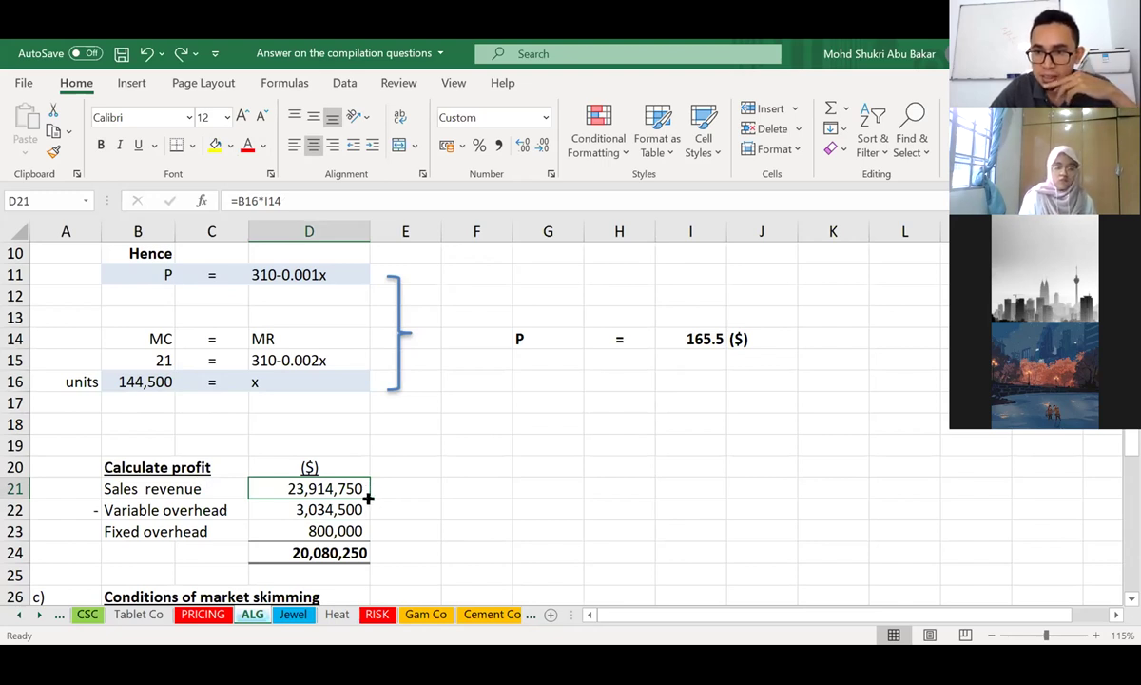
left_click(104, 510)
left_click(313, 510)
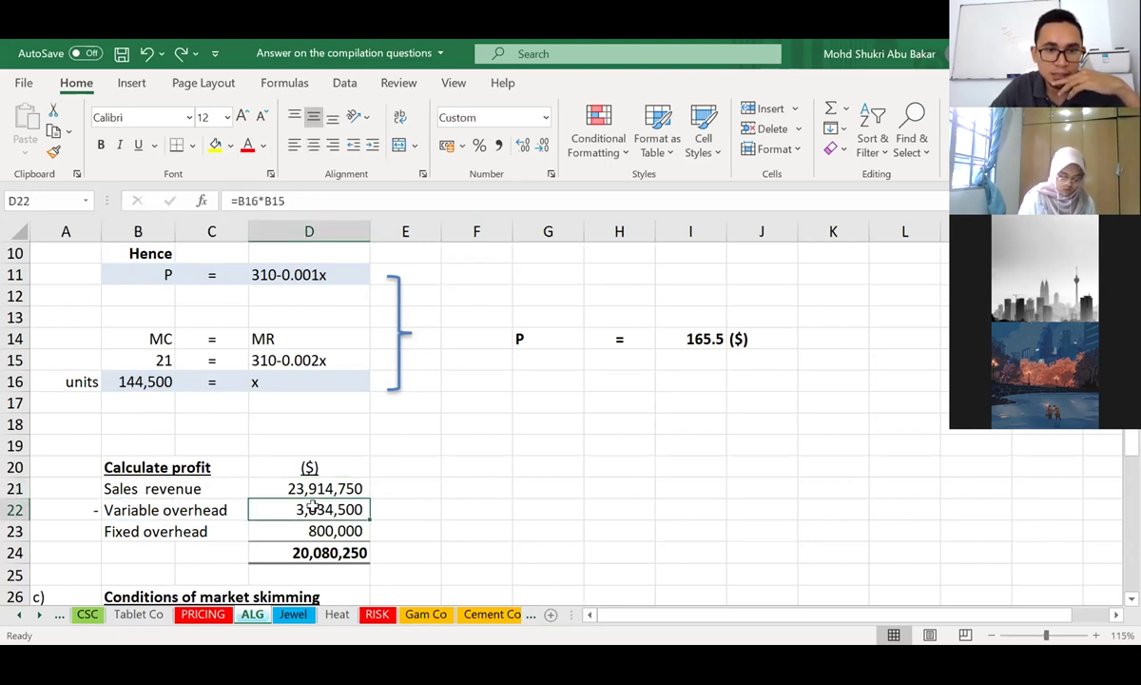
double_click(313, 510)
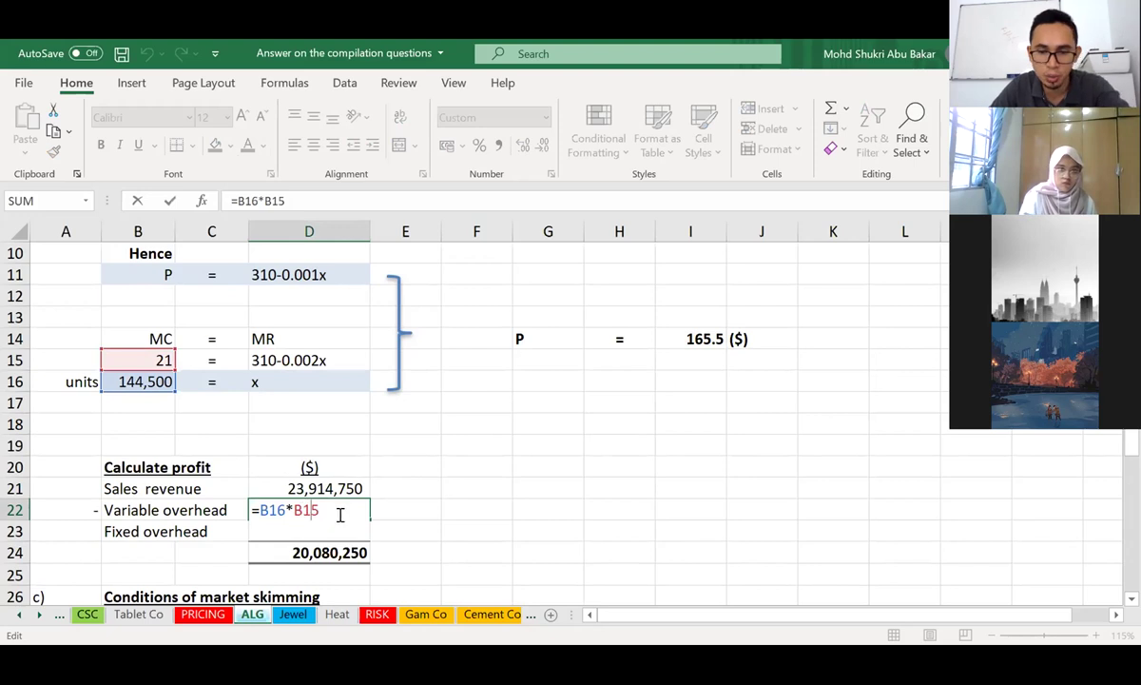
key("Return")
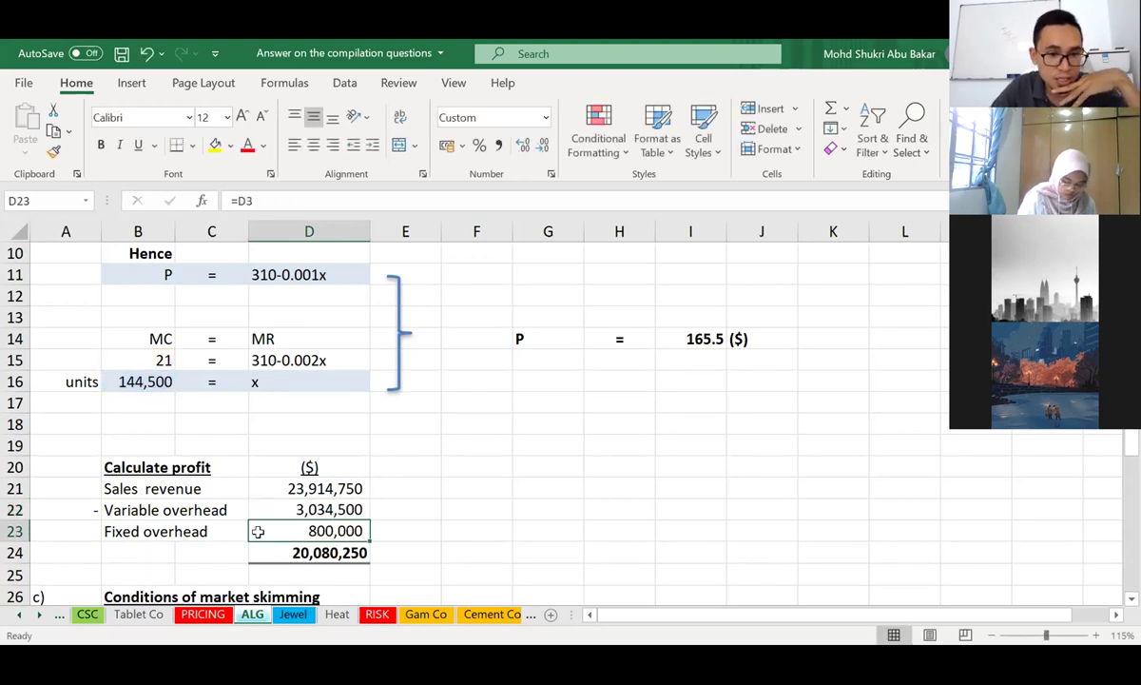
Review the profit total in cell D24 together with the sales revenue and variable overhead rows
left_click(302, 548)
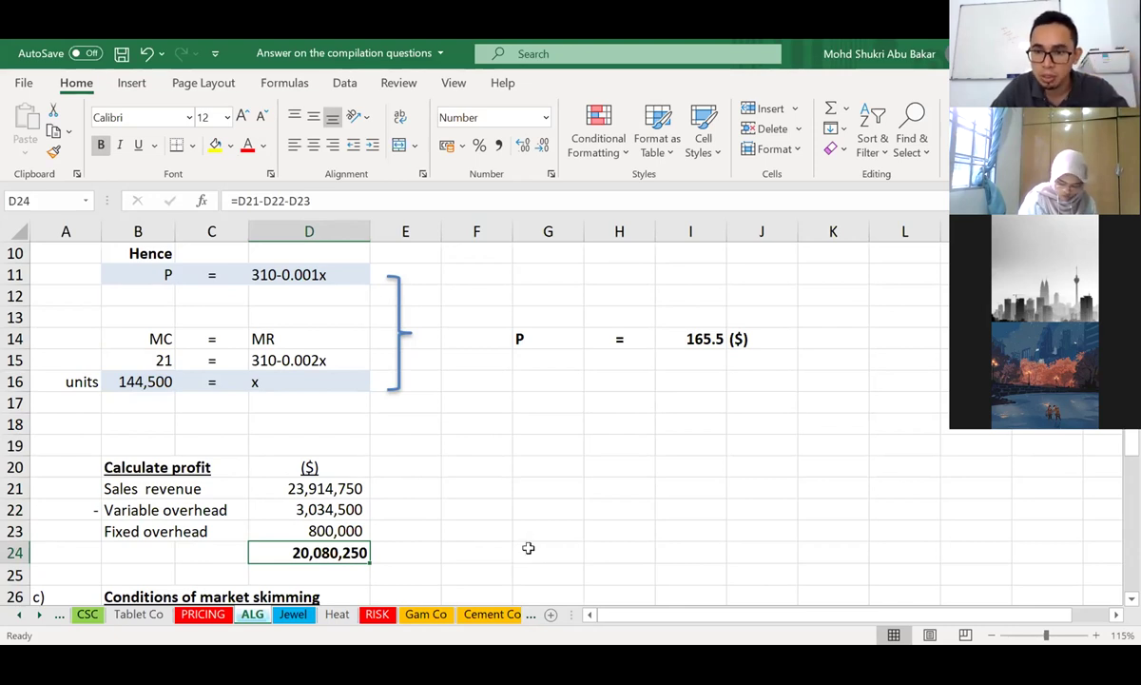
left_click(143, 489)
left_click_drag(207, 501, 328, 511)
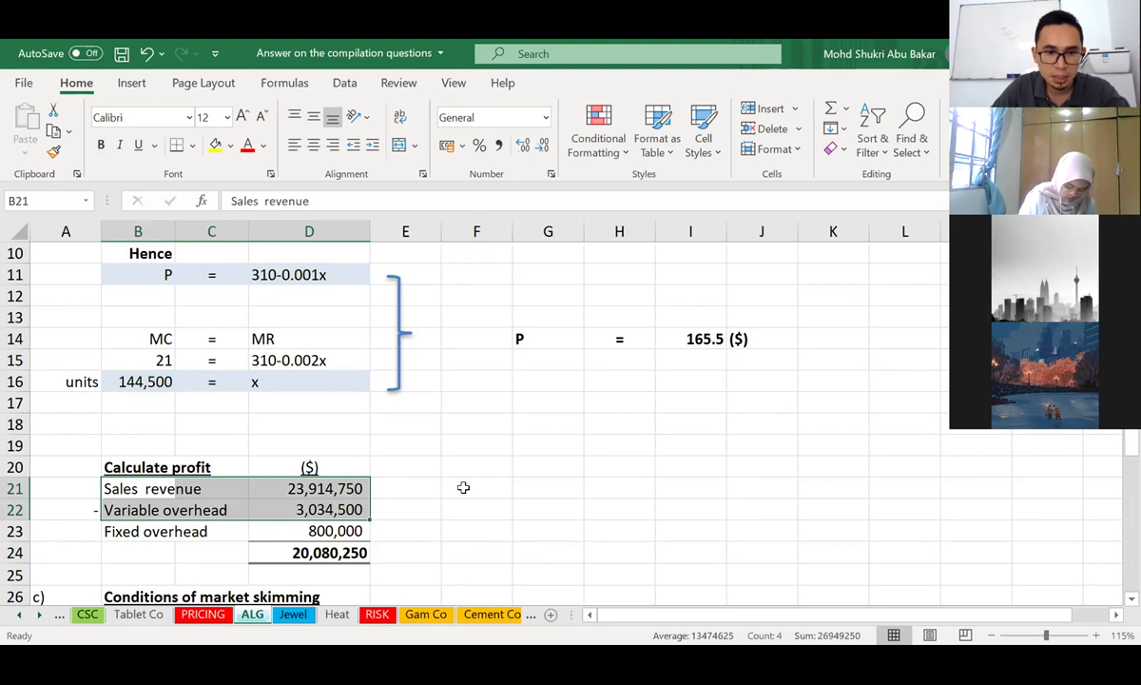
scroll(430, 492, "down", 1)
scroll(333, 542, "up", 1)
left_click(333, 556)
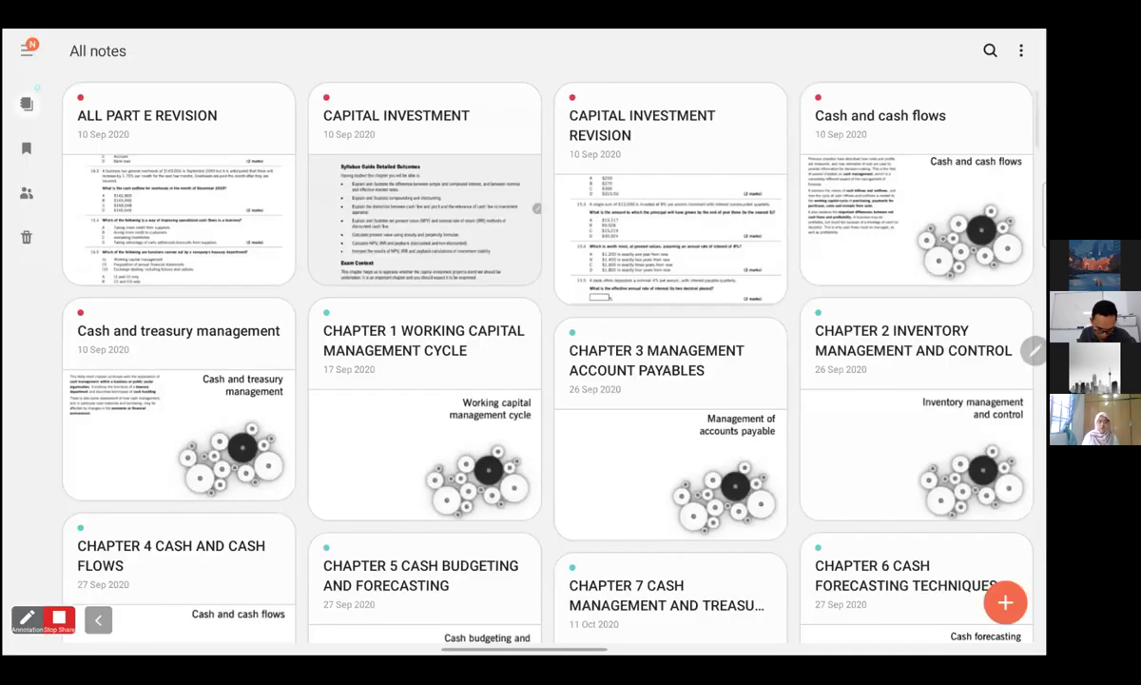
In the notes app, open the PRICING note from PM IRC PART B and go to question 4 on ALG Co
left_click(27, 49)
left_click(96, 406)
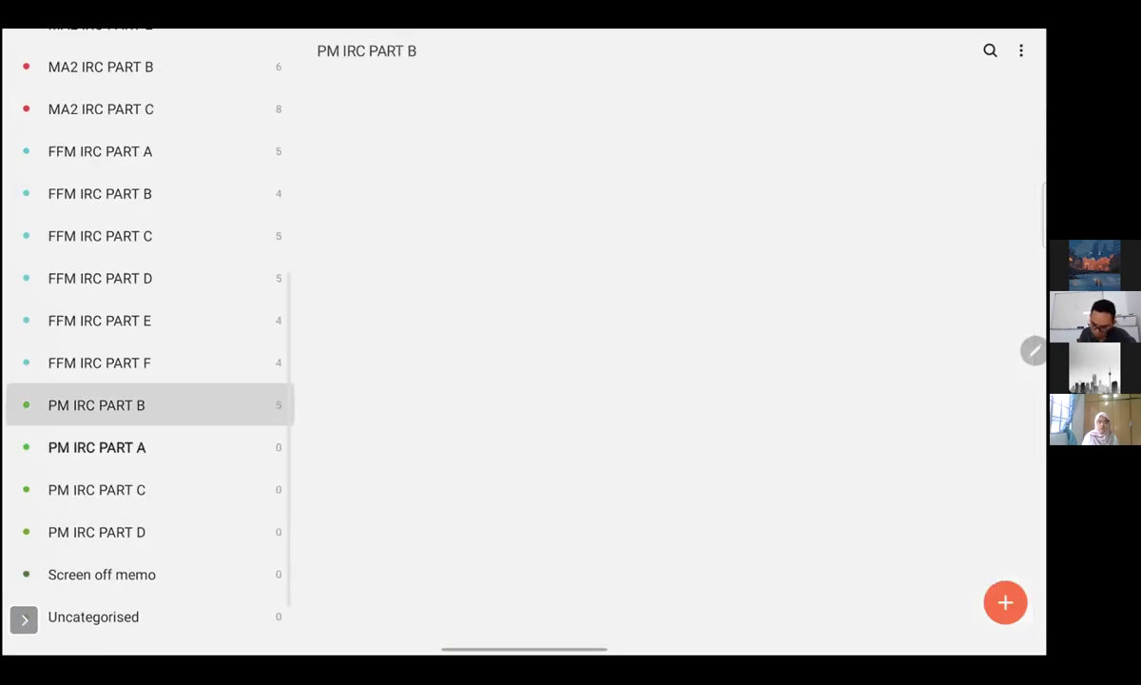
left_click(917, 238)
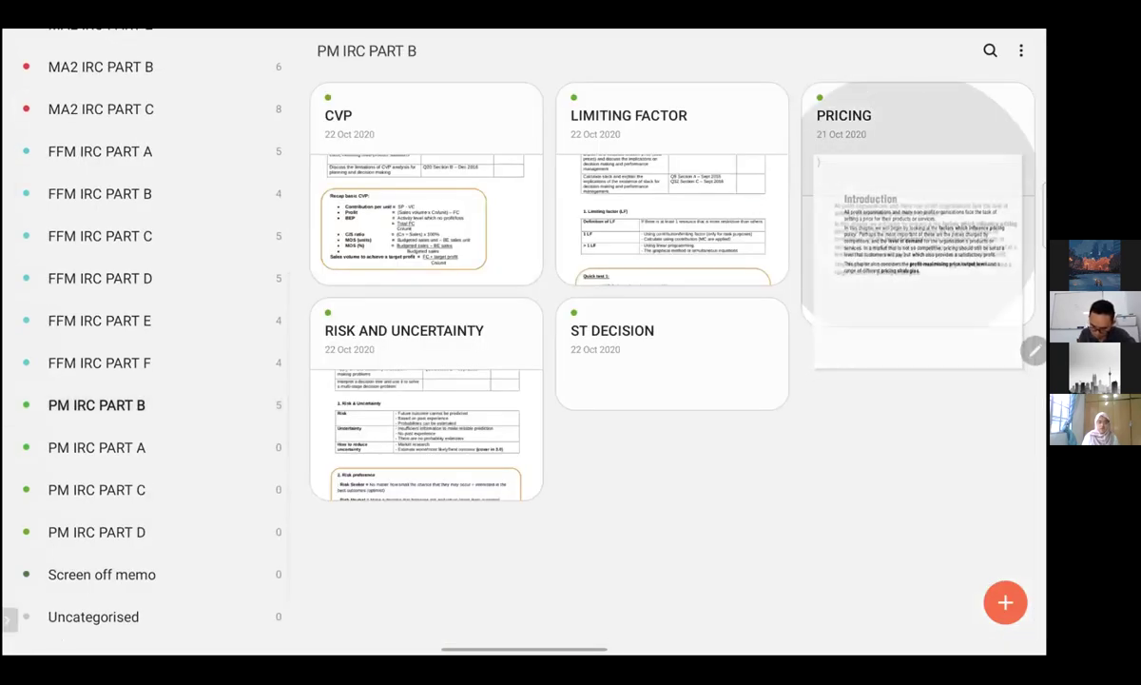
scroll(428, 352, "down", 20)
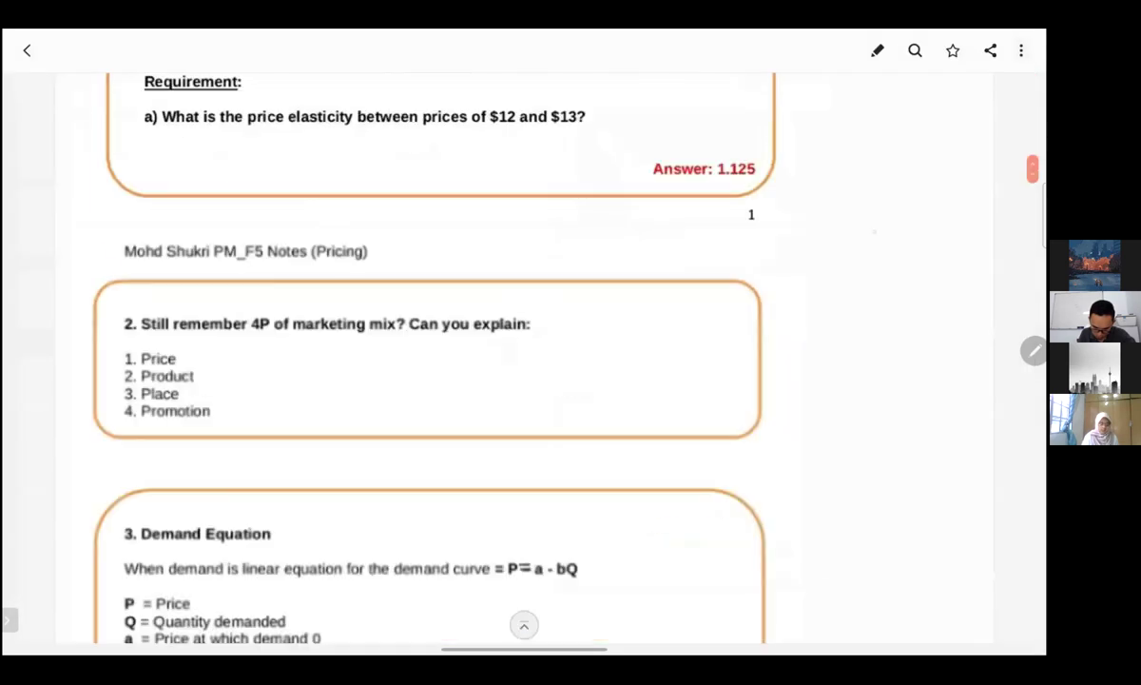
scroll(428, 351, "down", 1)
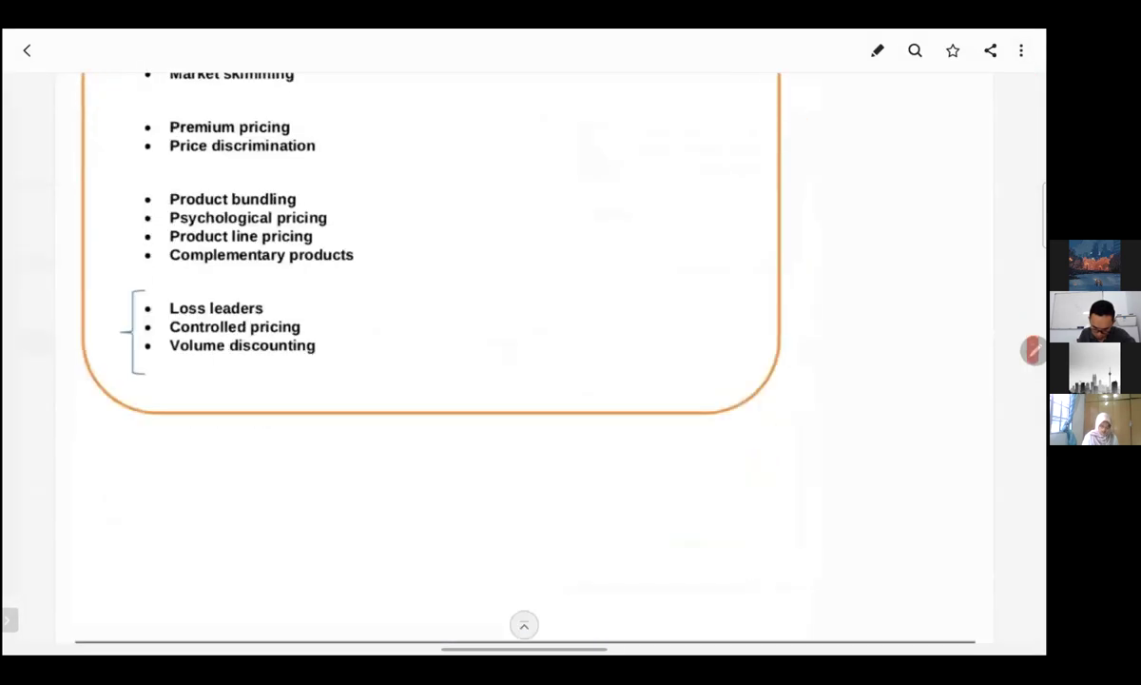
scroll(428, 352, "down", 5)
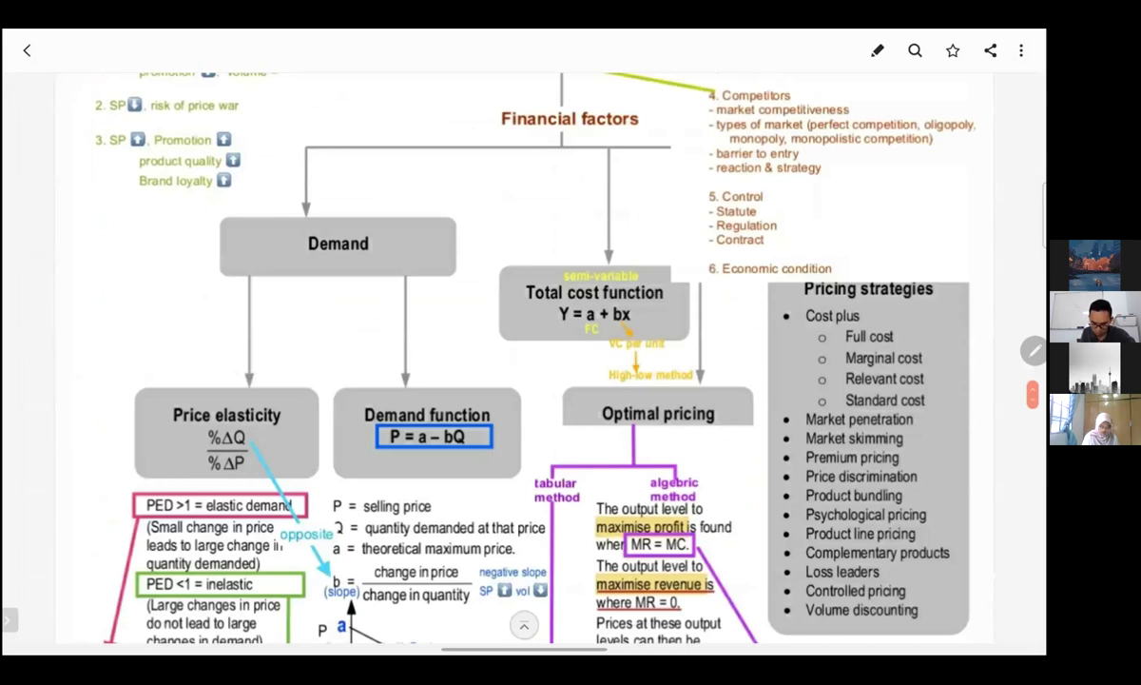
scroll(523, 352, "down", 3)
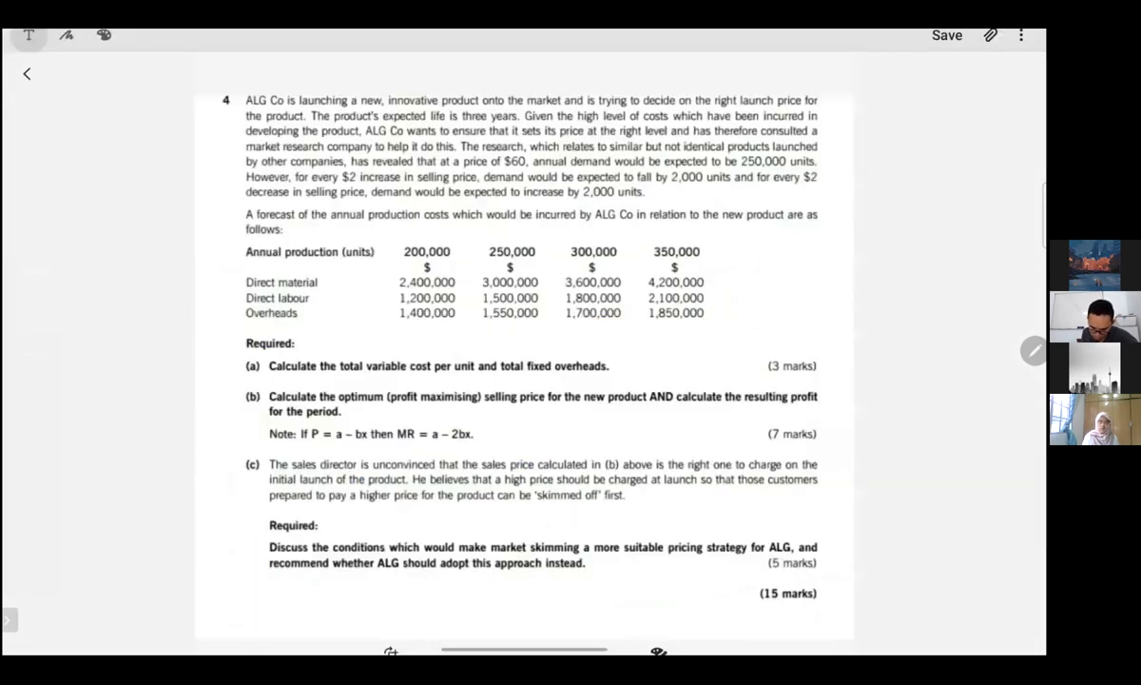
In part (b), split the requirement at the word AND with two red vertical pen strokes and circle its 7 marks
scroll(523, 343, "down", 1)
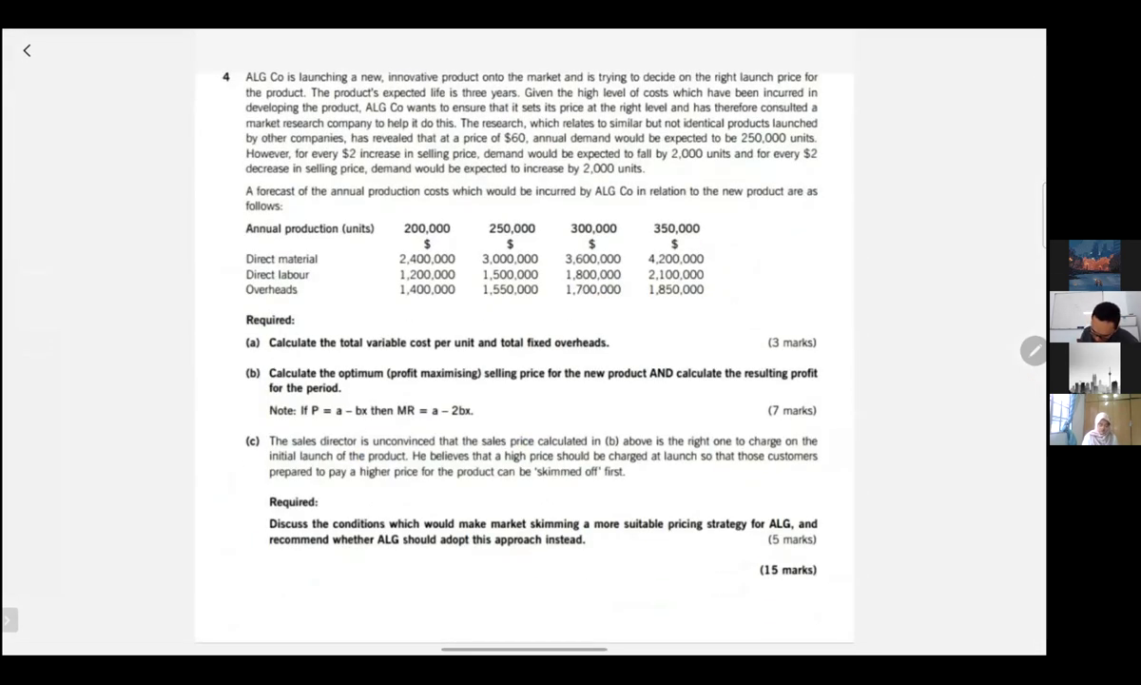
left_click_drag(659, 352, 660, 398)
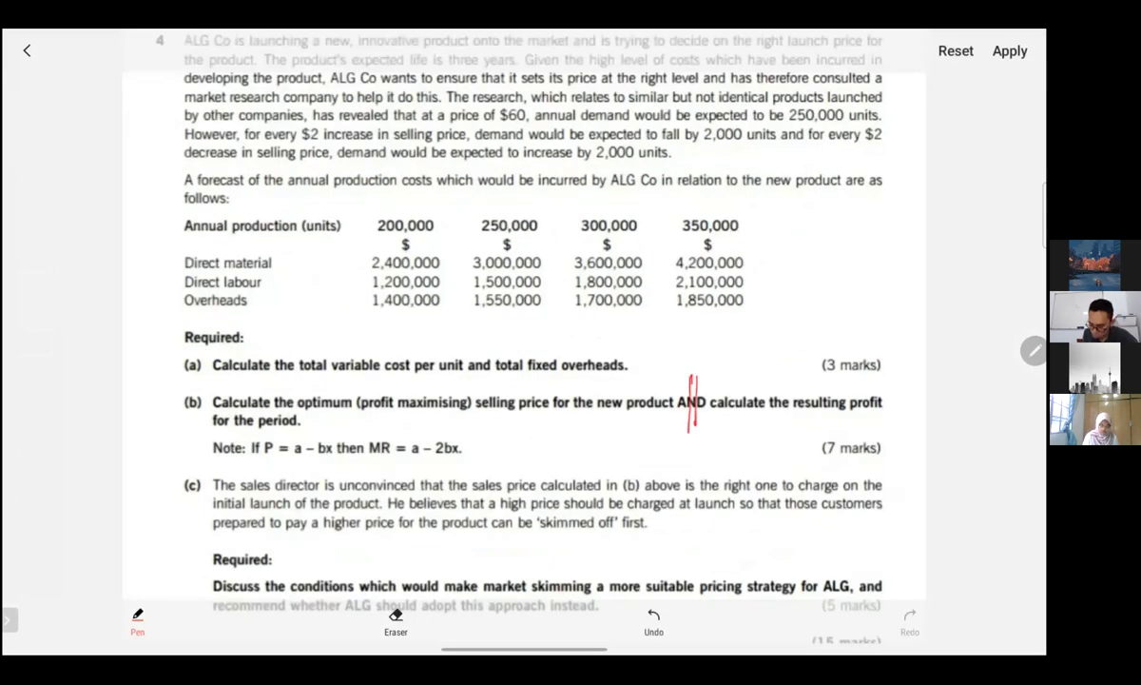
left_click_drag(880, 440, 824, 440)
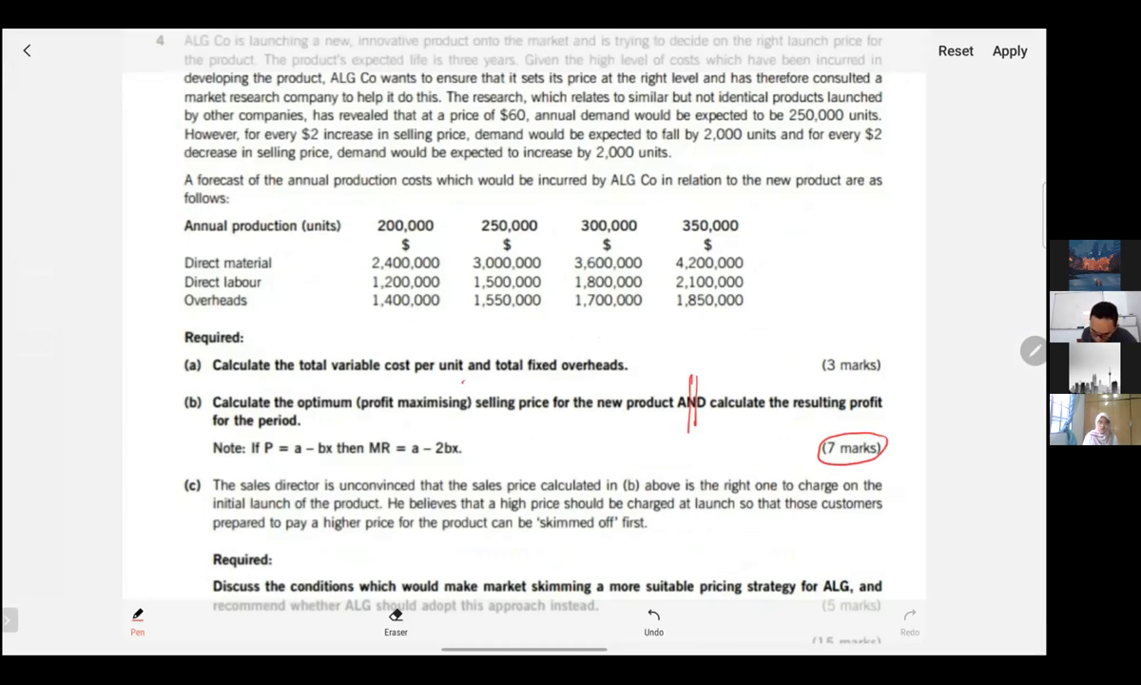
Divide part (b)'s marks by handwriting 3 above the optimum selling price requirement and 4 above the resulting profit requirement
left_click_drag(463, 381, 465, 391)
left_click_drag(792, 378, 801, 388)
left_click_drag(797, 380, 797, 391)
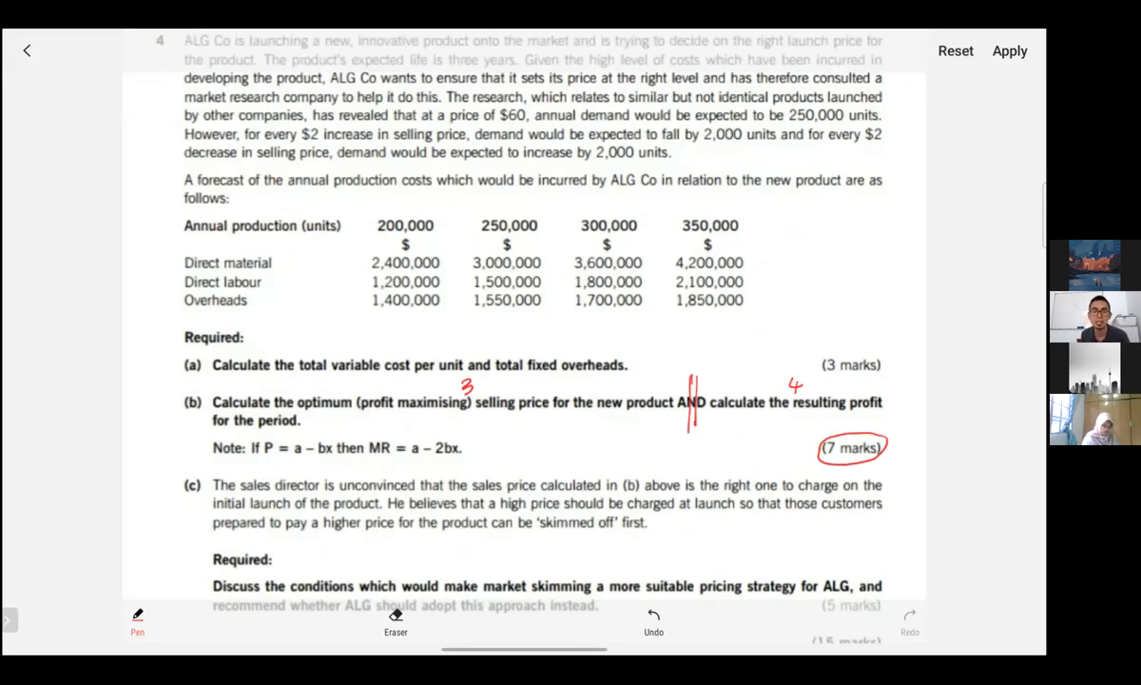
Circle part (a)'s 3 marks and split them by handwriting 2 above the variable cost and 1 above the fixed overheads
mouse_move(827, 350)
left_mouse_down()
mouse_move(884, 369)
mouse_move(824, 355)
left_mouse_up()
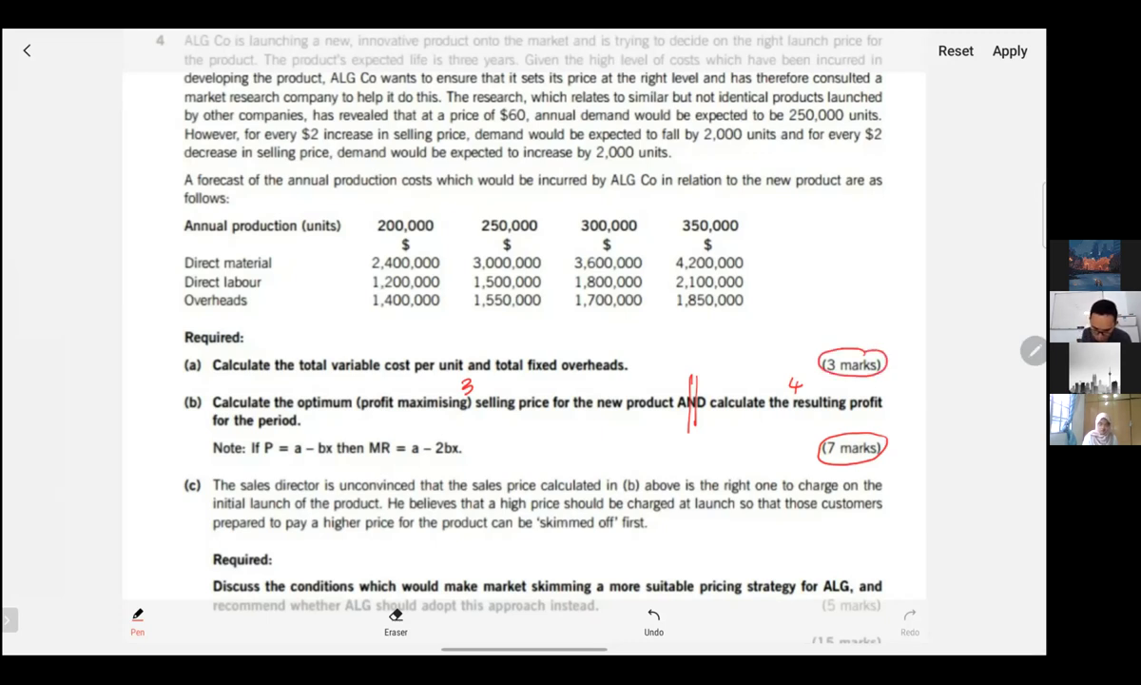
left_click_drag(362, 342, 377, 353)
left_click_drag(543, 336, 543, 350)
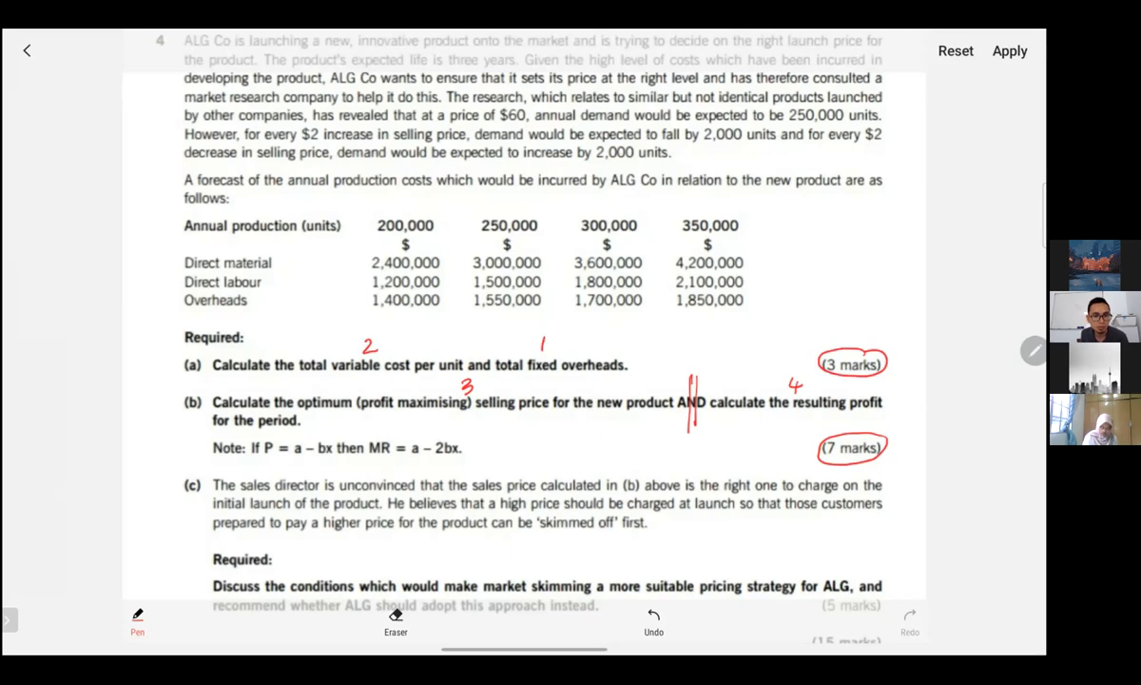